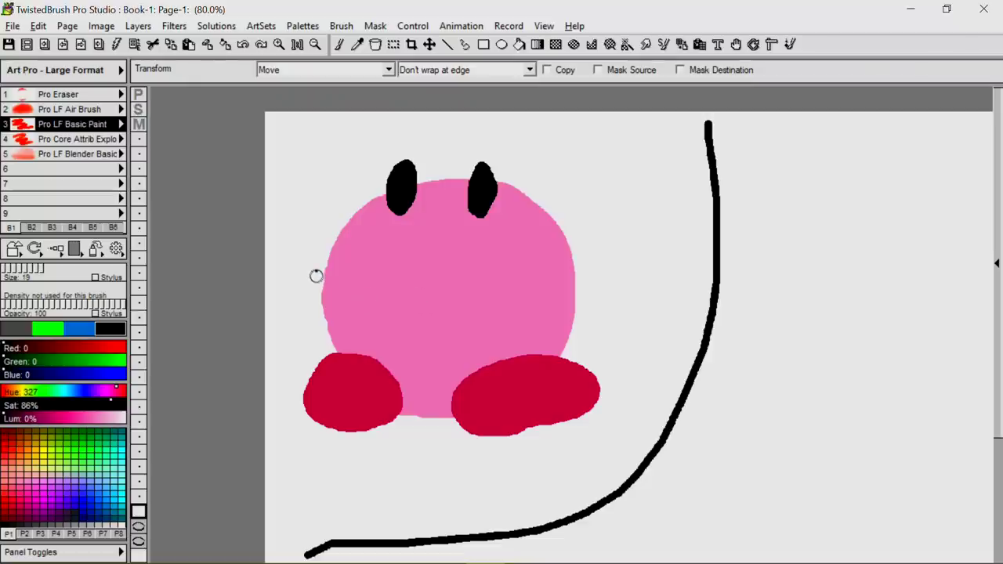
Draw a black curved mouth stroke on the pink Kirby figure.
{"action": "left_click_drag", "start_coordinate": [314, 284], "coordinate": [444, 314]}
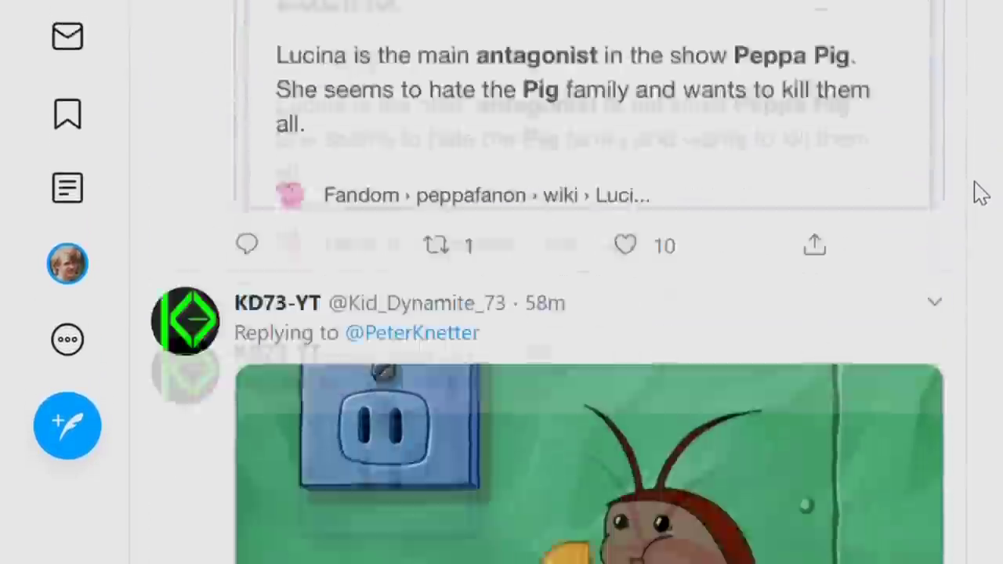
Scroll the Twitter replies down to the spiky blue-haired character image.
{"action": "scroll", "coordinate": [978, 235], "scroll_direction": "down", "scroll_amount": 5}
{"action": "scroll", "coordinate": [979, 308], "scroll_direction": "down", "scroll_amount": 5}
{"action": "scroll", "coordinate": [979, 374], "scroll_direction": "down", "scroll_amount": 5}
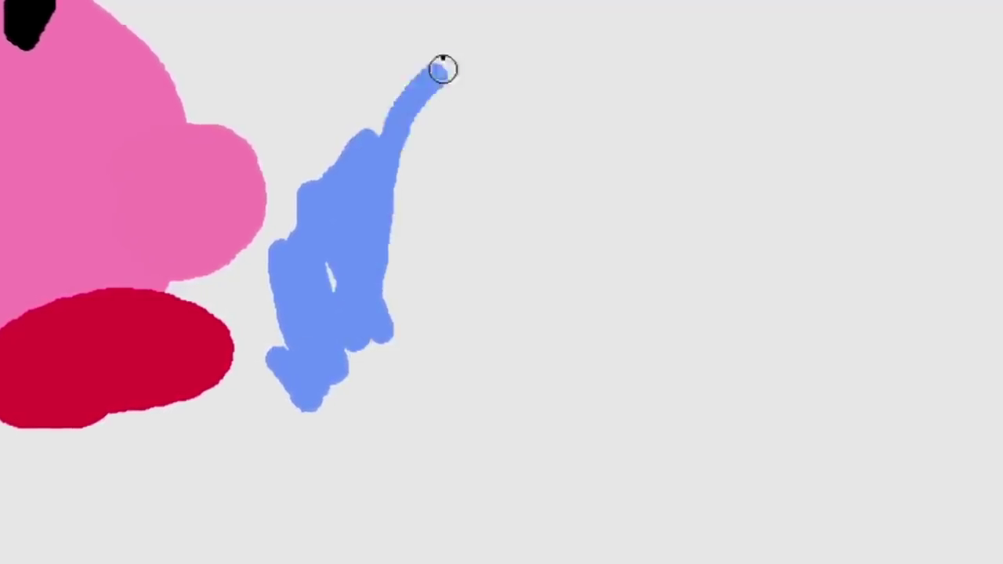
Paint the spiky light blue hair beside Kirby and fill in the pale chin.
{"action": "mouse_move", "coordinate": [466, 268]}
{"action": "left_mouse_down"}
{"action": "mouse_move", "coordinate": [519, 324]}
{"action": "mouse_move", "coordinate": [586, 287]}
{"action": "left_mouse_up"}
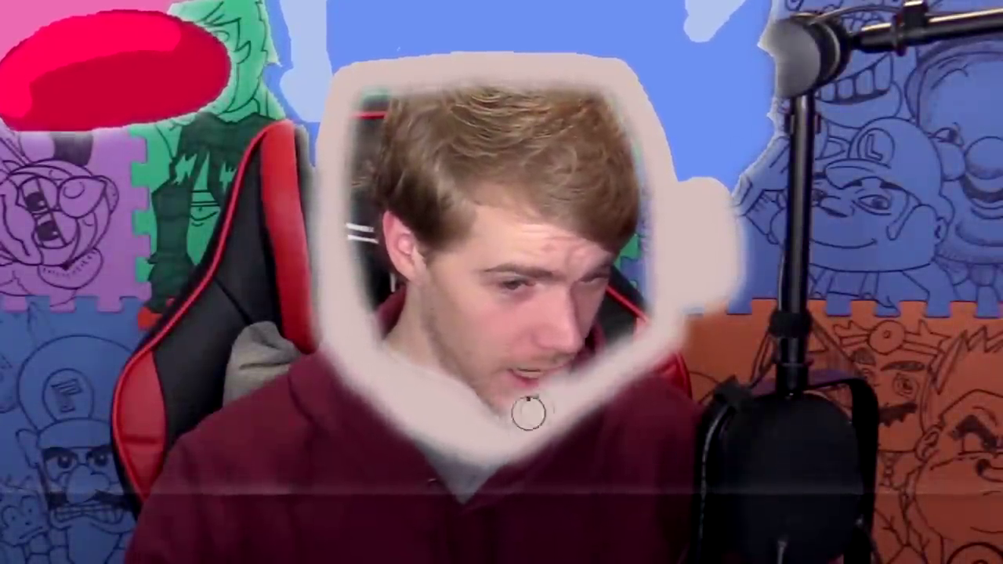
{"action": "left_click_drag", "start_coordinate": [537, 410], "coordinate": [521, 410]}
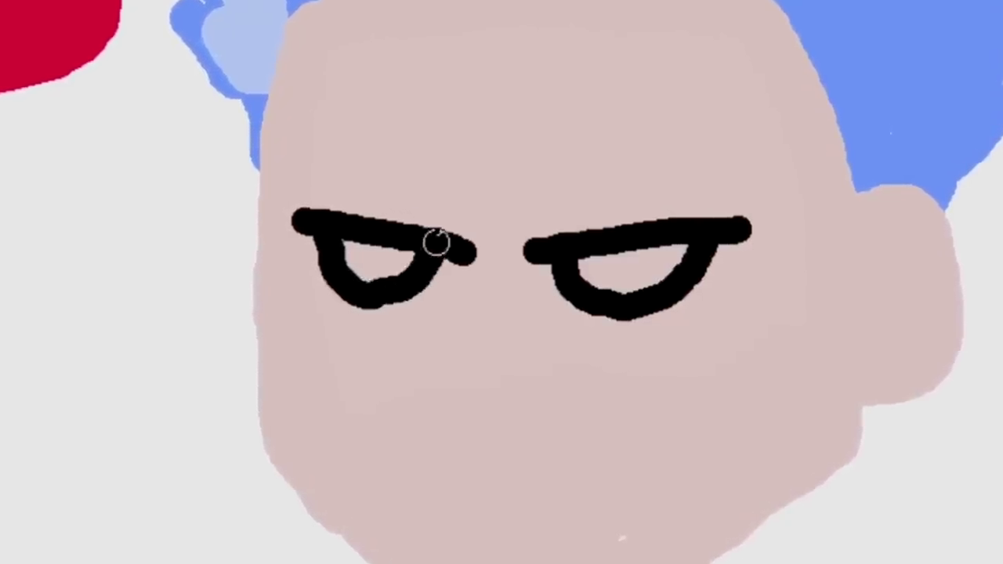
Draw a short black nose below the eyes on the pale face.
{"action": "left_click_drag", "start_coordinate": [471, 369], "coordinate": [476, 420]}
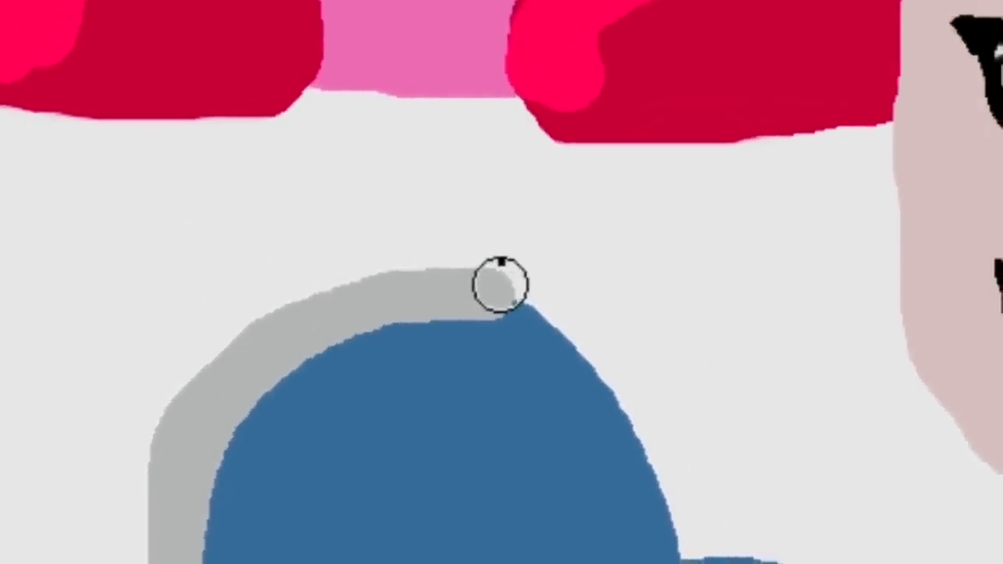
Extend the grey arc along the top edge of the dark blue dome under Kirby.
{"action": "left_click_drag", "start_coordinate": [709, 145], "coordinate": [379, 312]}
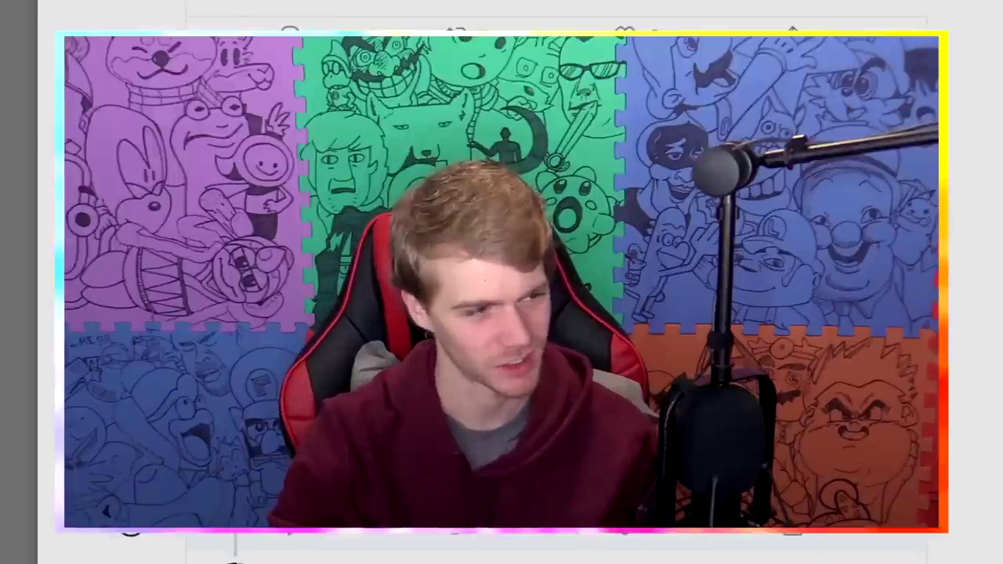
Scroll the view down while working on the orange cat head.
{"action": "scroll", "coordinate": [860, 98], "scroll_direction": "down", "scroll_amount": 3}
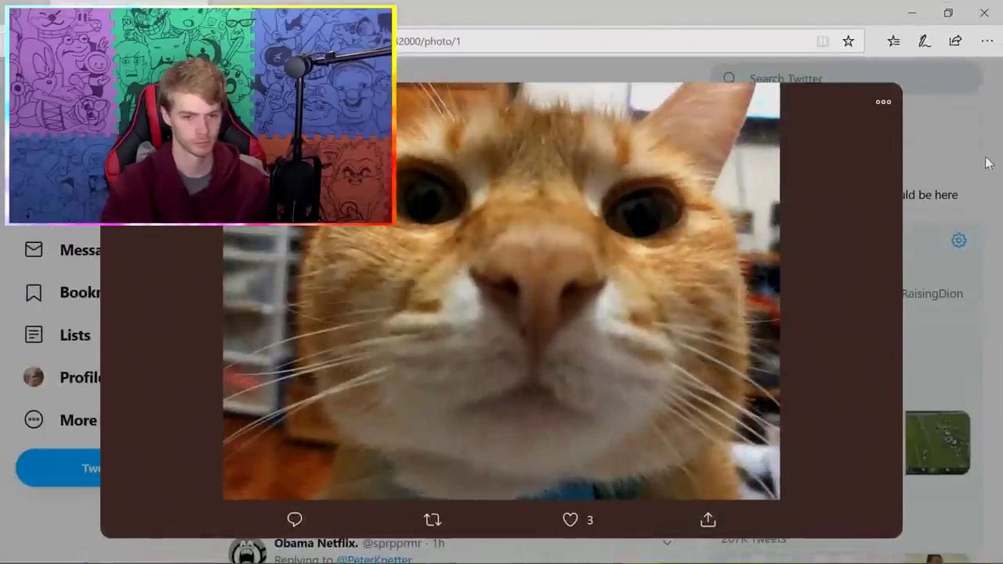
Close the enlarged orange cat photo in Twitter.
{"action": "left_click", "coordinate": [987, 162]}
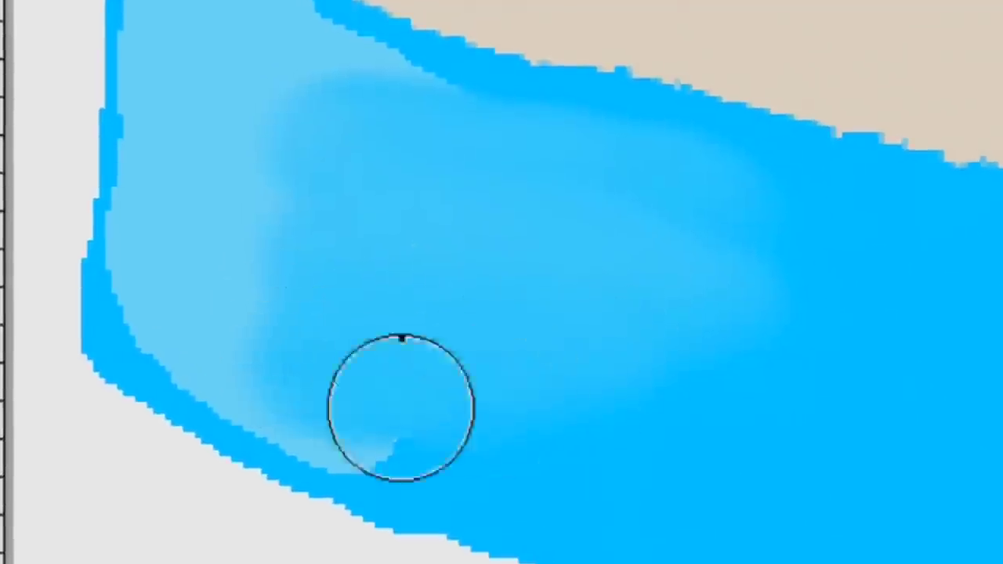
Paint light blue over the lower-left of the blue area on the face.
{"action": "mouse_move", "coordinate": [400, 405]}
{"action": "left_mouse_down"}
{"action": "mouse_move", "coordinate": [280, 219]}
{"action": "mouse_move", "coordinate": [403, 138]}
{"action": "mouse_move", "coordinate": [278, 264]}
{"action": "left_mouse_up"}
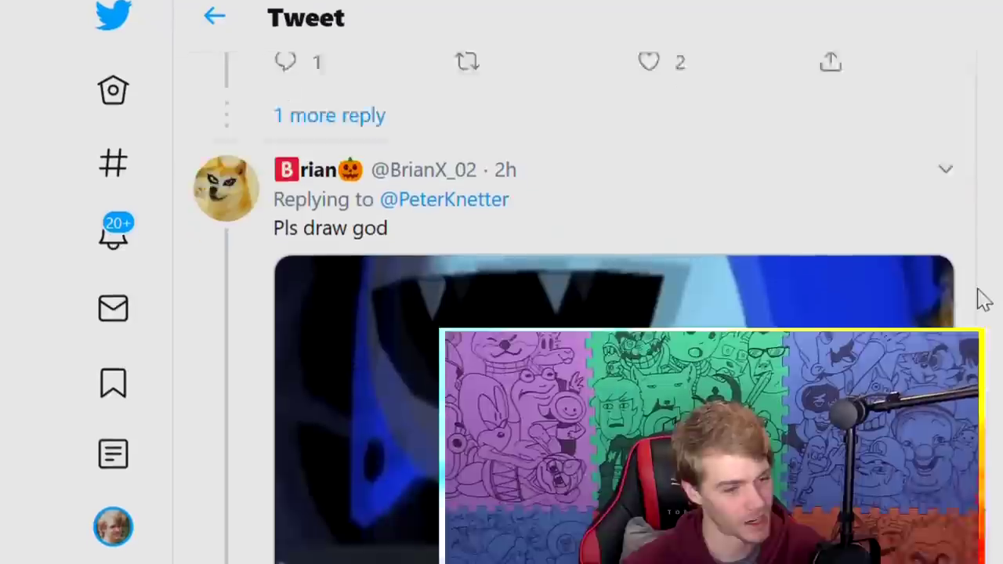
{"action": "scroll", "coordinate": [979, 274], "scroll_direction": "down", "scroll_amount": 5}
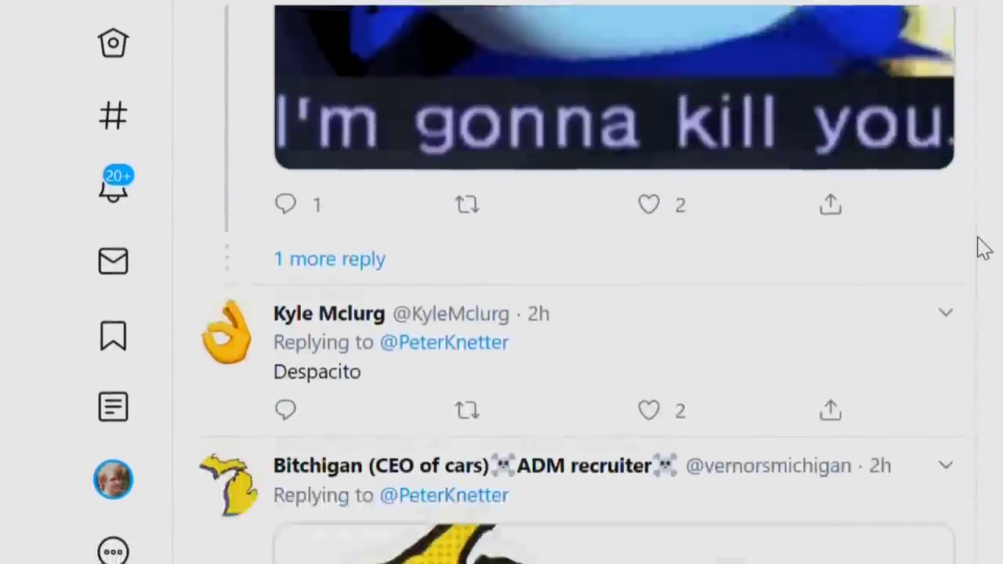
{"action": "scroll", "coordinate": [977, 251], "scroll_direction": "down", "scroll_amount": 3}
{"action": "scroll", "coordinate": [980, 201], "scroll_direction": "down", "scroll_amount": 3}
{"action": "scroll", "coordinate": [980, 157], "scroll_direction": "down", "scroll_amount": 2}
{"action": "scroll", "coordinate": [980, 98], "scroll_direction": "down", "scroll_amount": 4}
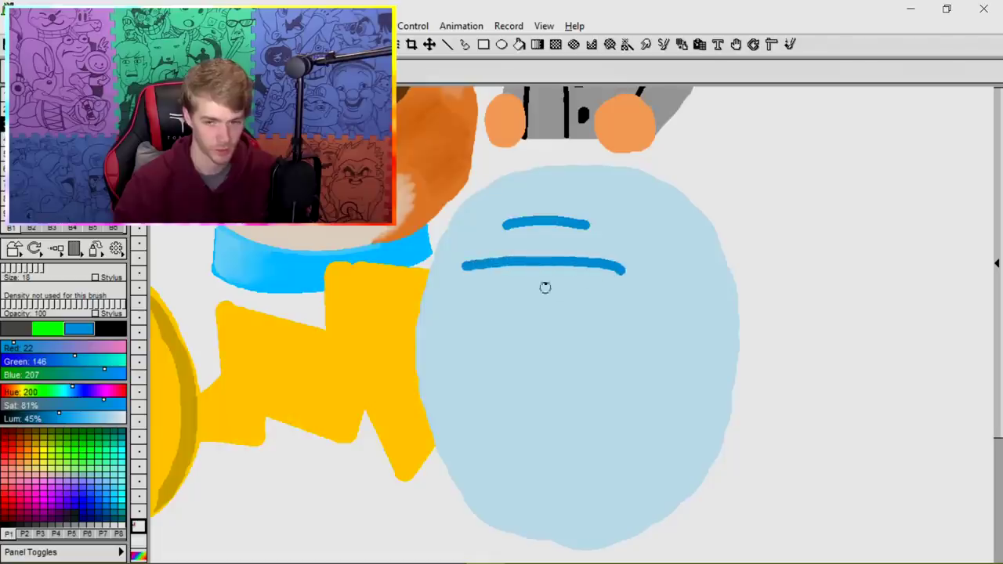
Add a blue under-brow line, an eye arc and a long nose line to the pale blue face.
{"action": "left_click_drag", "start_coordinate": [503, 293], "coordinate": [578, 297]}
{"action": "left_click_drag", "start_coordinate": [660, 333], "coordinate": [579, 350]}
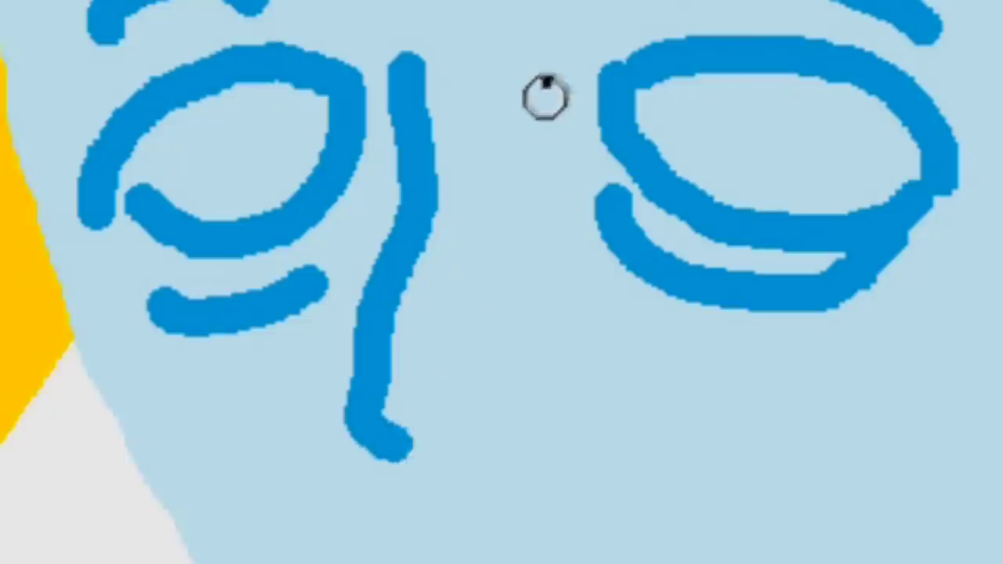
{"action": "left_click_drag", "start_coordinate": [546, 96], "coordinate": [544, 231]}
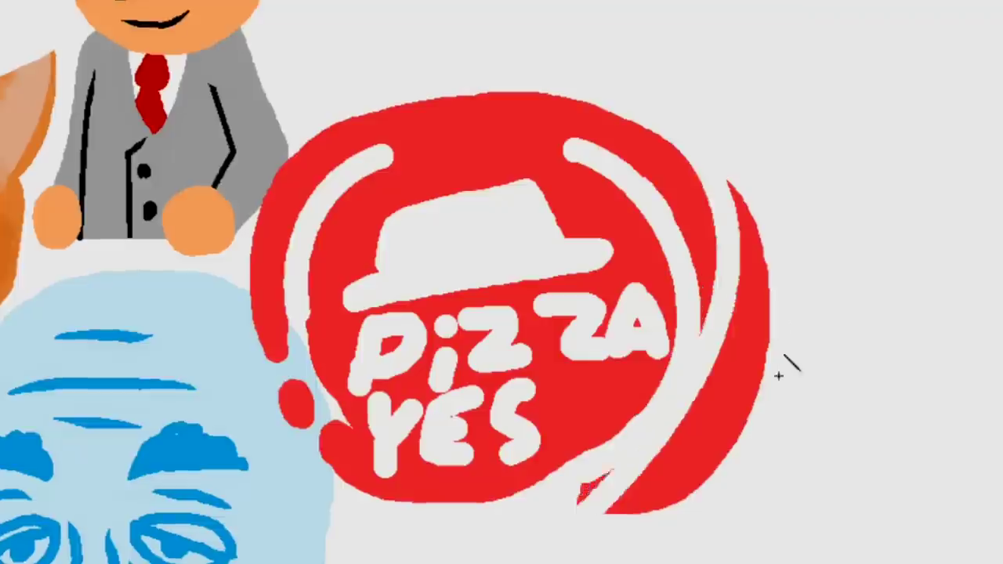
Paint a red arc along the pizza logo's right edge and begin the bright blue hair.
{"action": "left_click_drag", "start_coordinate": [754, 192], "coordinate": [662, 511]}
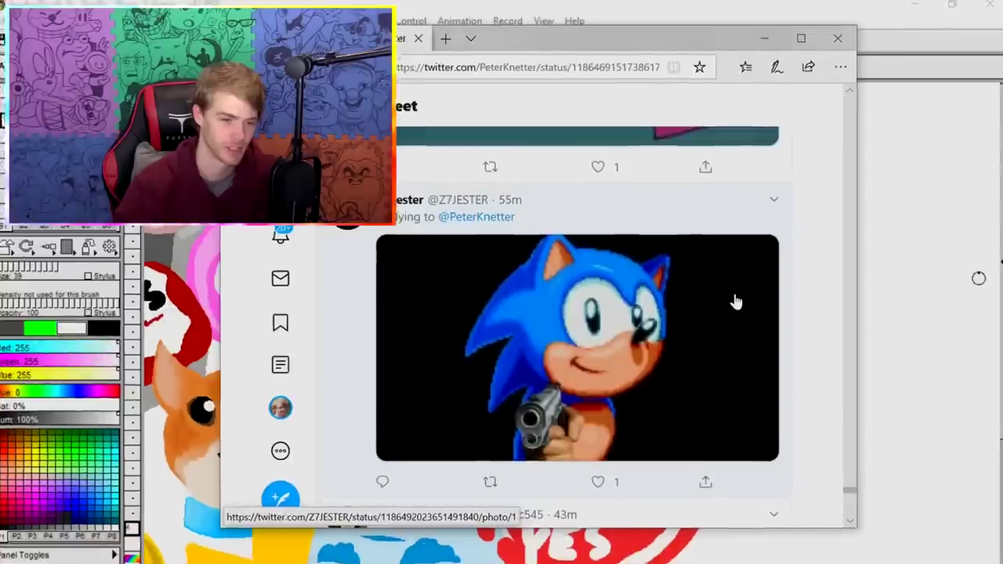
{"action": "left_click", "coordinate": [732, 298]}
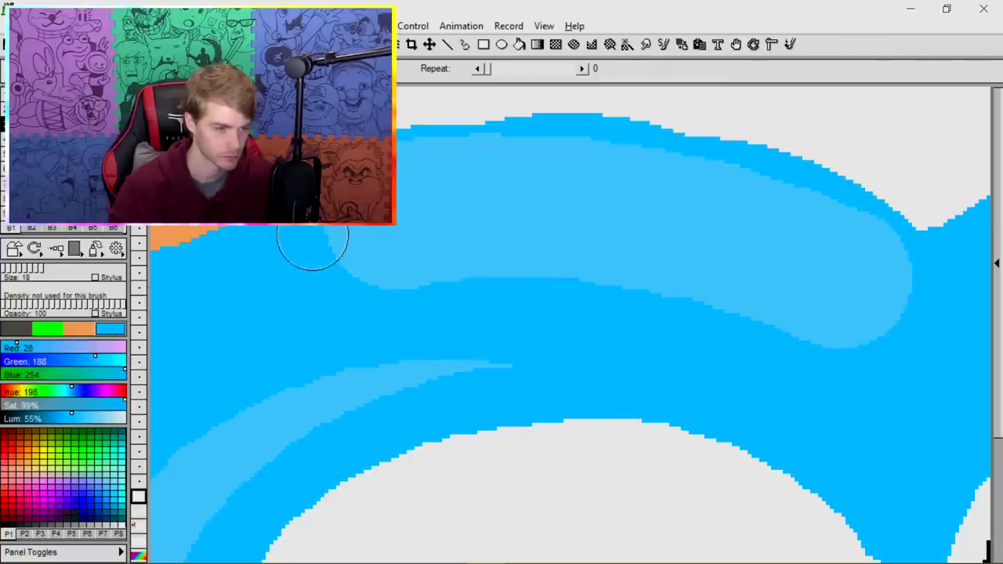
Paint a broad darker-blue band across the cartoon face's blue hair.
{"action": "mouse_move", "coordinate": [426, 207]}
{"action": "left_mouse_down"}
{"action": "mouse_move", "coordinate": [897, 293]}
{"action": "mouse_move", "coordinate": [619, 236]}
{"action": "left_mouse_up"}
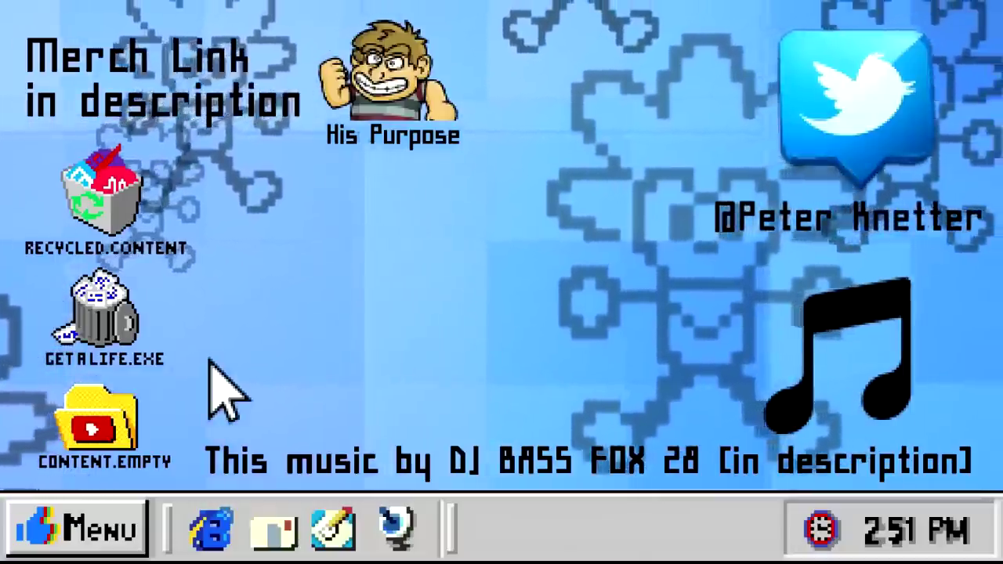
Open the desktop start menu to shut down.
{"action": "left_click", "coordinate": [71, 517]}
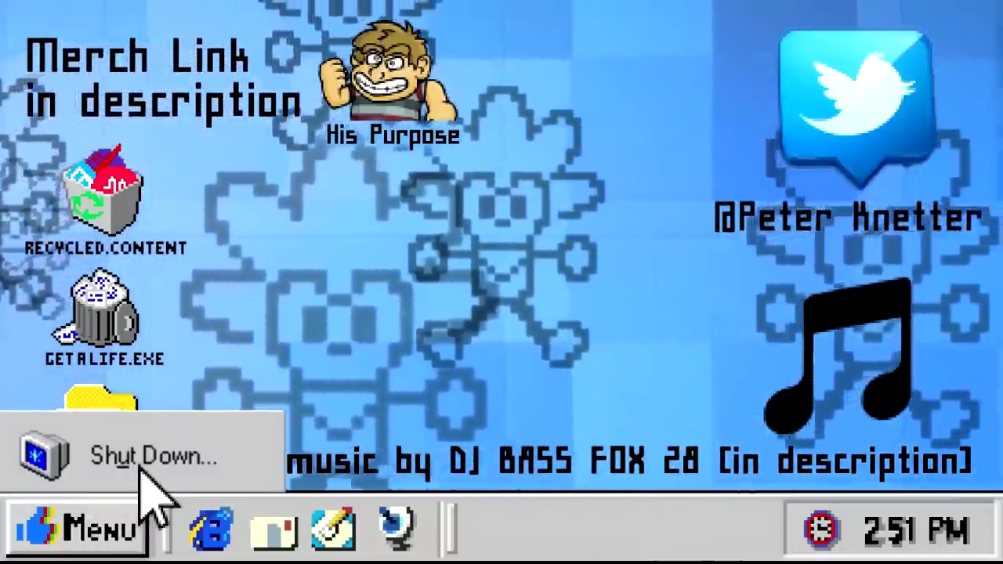